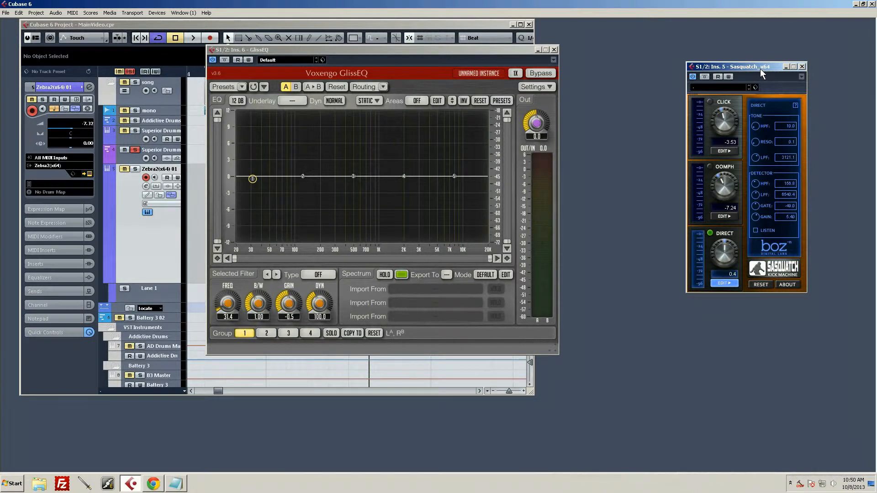
Rearrange the Sasquatch and GlissEQ plug-in windows, leaving Sasquatch active for editing.
left_click_drag(761, 68, 749, 66)
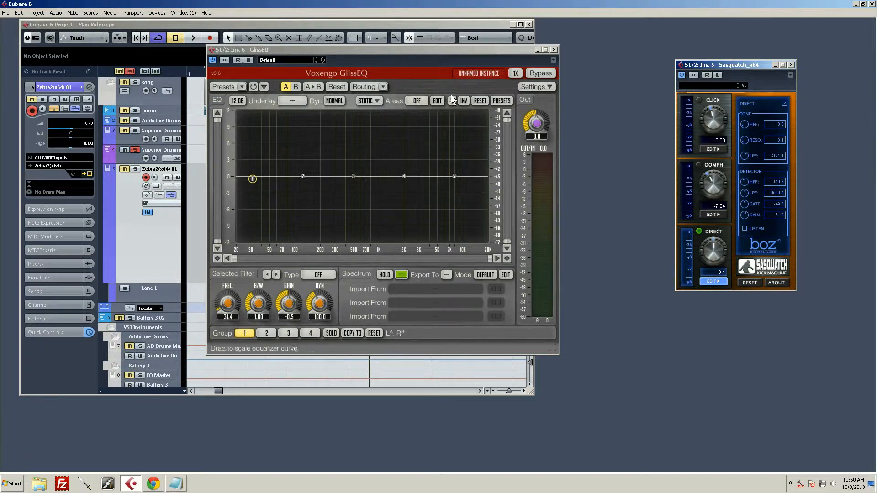
left_click_drag(319, 50, 358, 46)
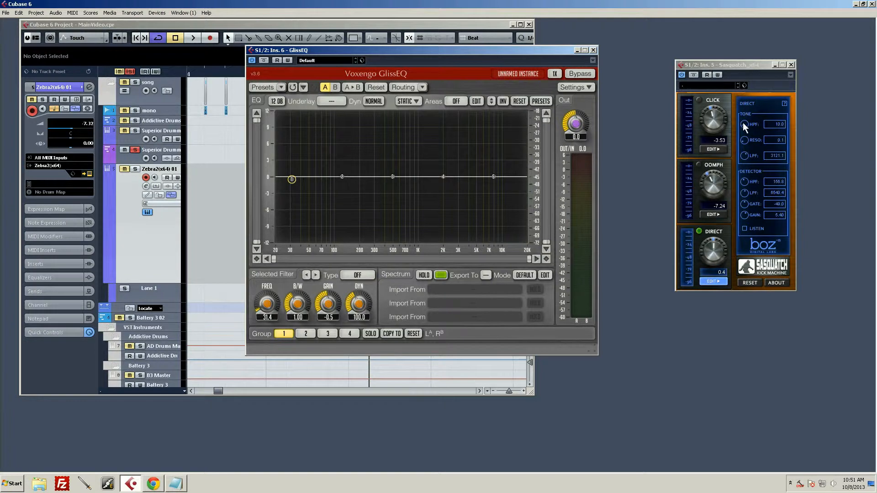
left_click(752, 80)
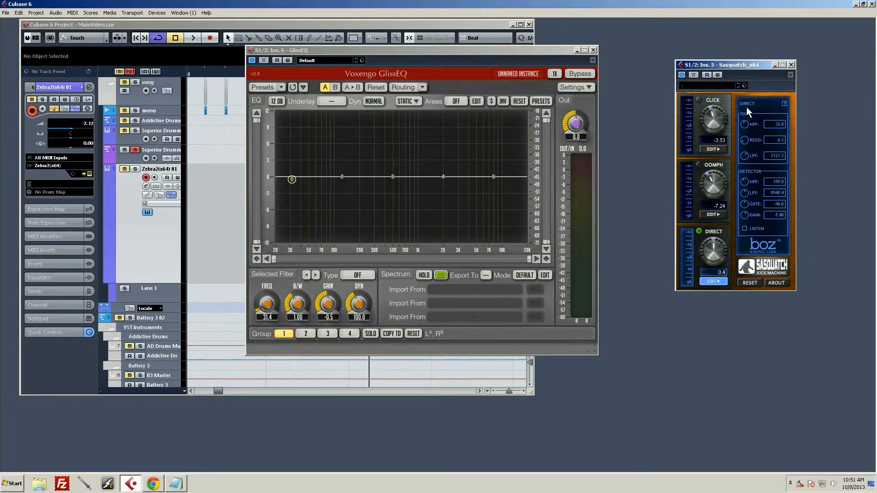
Sweep the Direct channel's tone HPF in Sasquatch, return it to 10.0 and start playback.
mouse_move(747, 107)
left_mouse_down()
mouse_move(752, 82)
mouse_move(752, 91)
left_mouse_up()
left_click_drag(744, 123, 744, 289)
key("space")
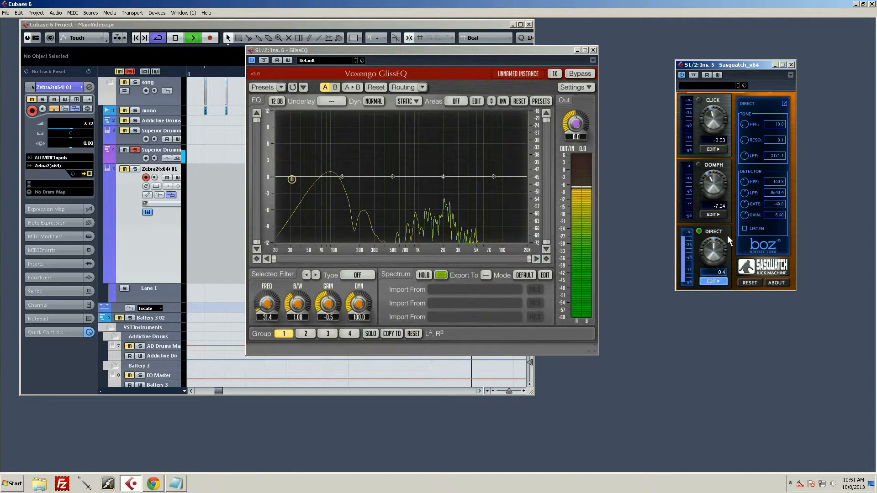
During playback, open the Direct channel's tone LPF to 20000 and raise its HPF to about 178, then toggle playback.
left_click_drag(745, 157, 750, 81)
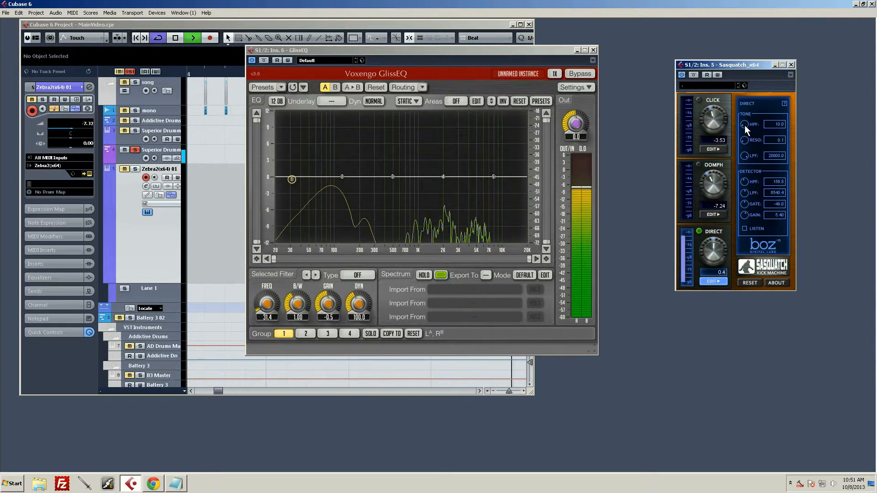
left_click_drag(744, 125, 757, 59)
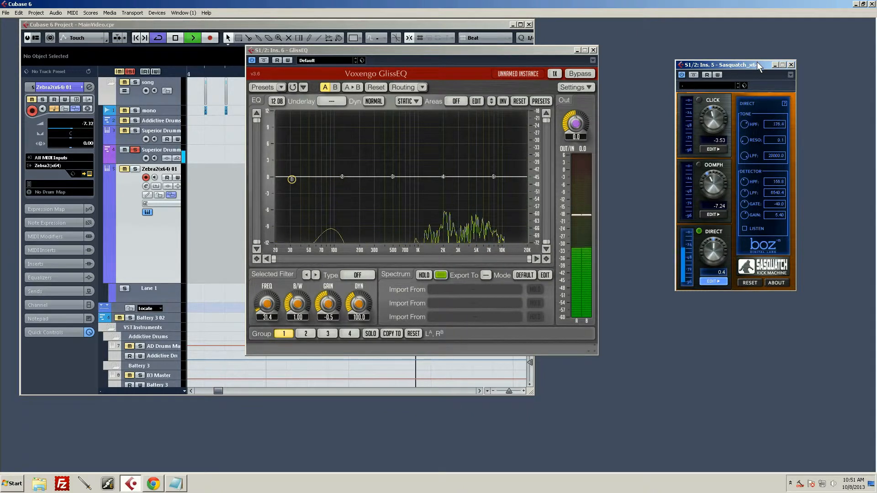
key("space")
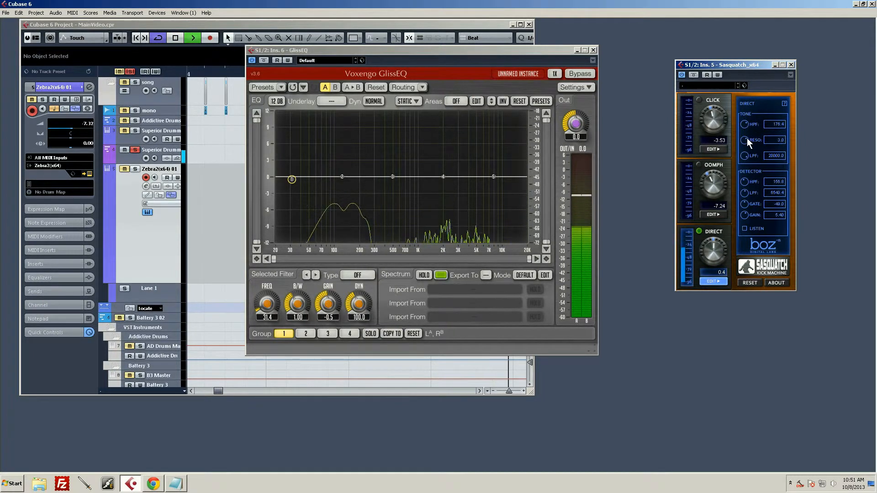
Audition different resonance and high-pass settings on the Direct channel, ending with RESO at about 3.1 and HPF at about 40.8.
mouse_move(747, 139)
left_mouse_down()
mouse_move(746, 108)
mouse_move(744, 129)
left_mouse_up()
key("space")
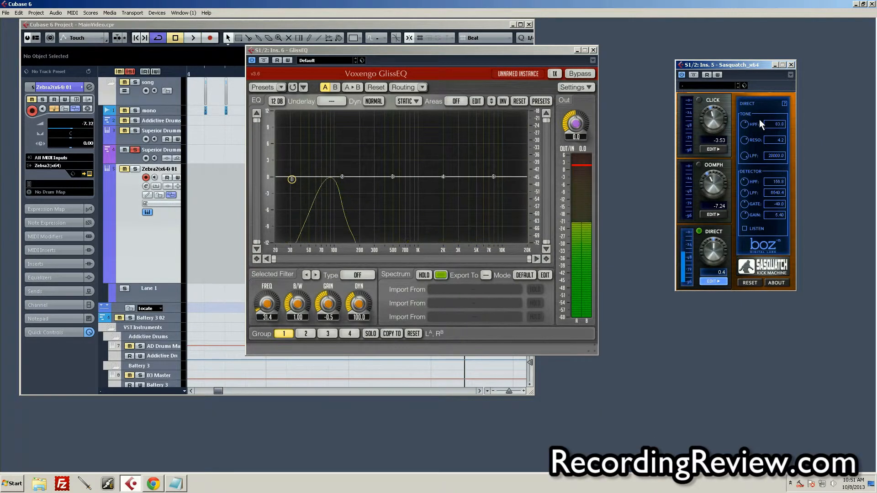
mouse_move(743, 141)
left_mouse_down()
mouse_move(745, 125)
mouse_move(742, 132)
left_mouse_up()
key("space")
key("space")
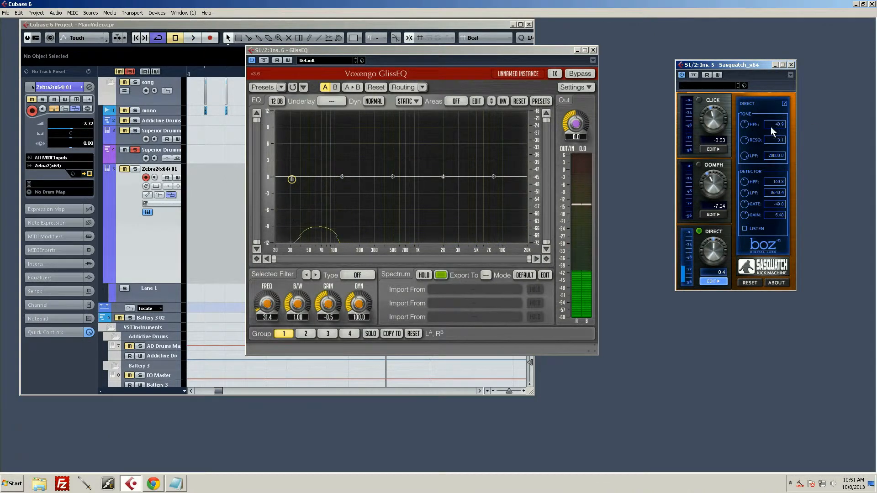
Play the loop, lower the Direct channel's tone HPF to about 21.6 and stop playback.
key("space")
left_click_drag(745, 123, 745, 132)
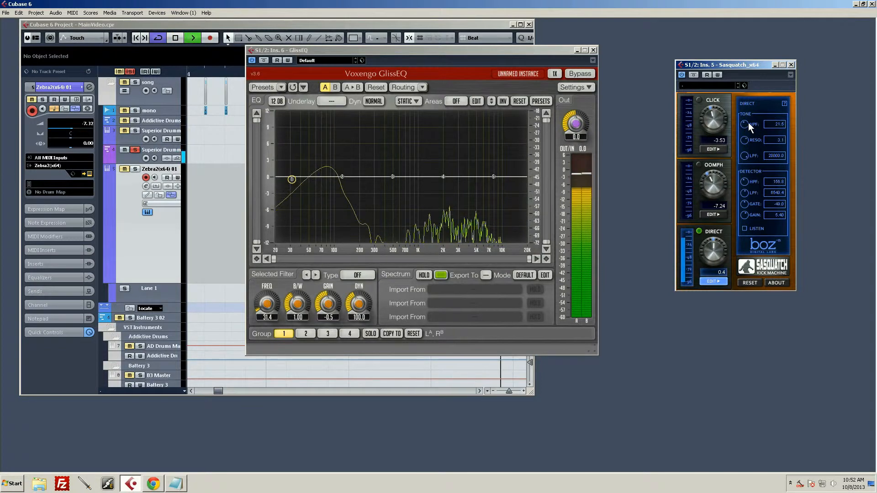
key("space")
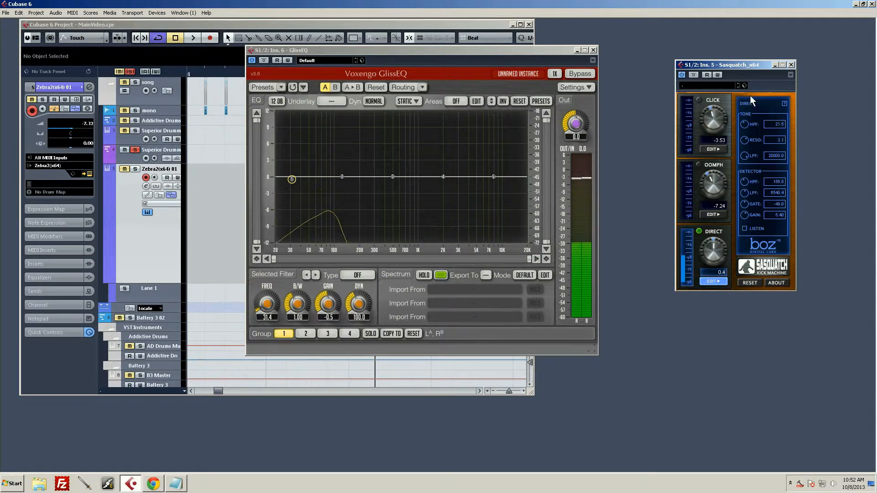
Enable filter 1 in GlissEQ as a Hi-Pass 24 filter with its frequency at 39.8 Hz.
left_click(357, 52)
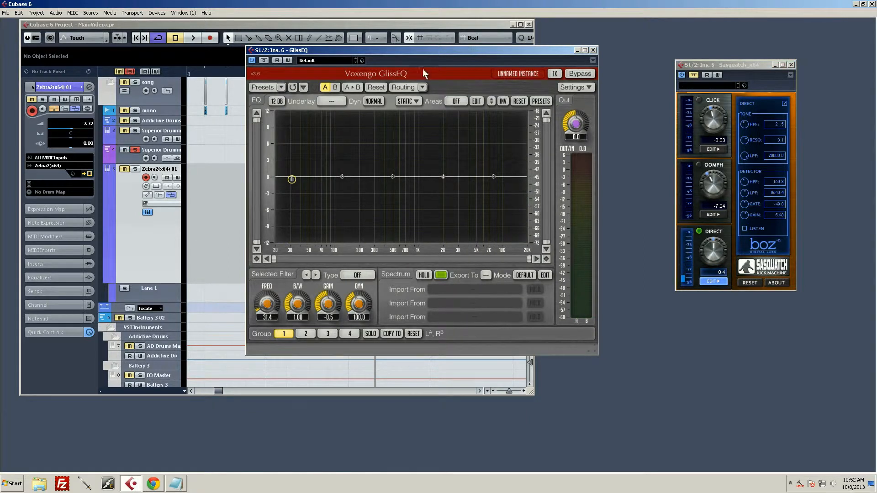
double_click(293, 179)
left_click_drag(293, 179, 301, 182)
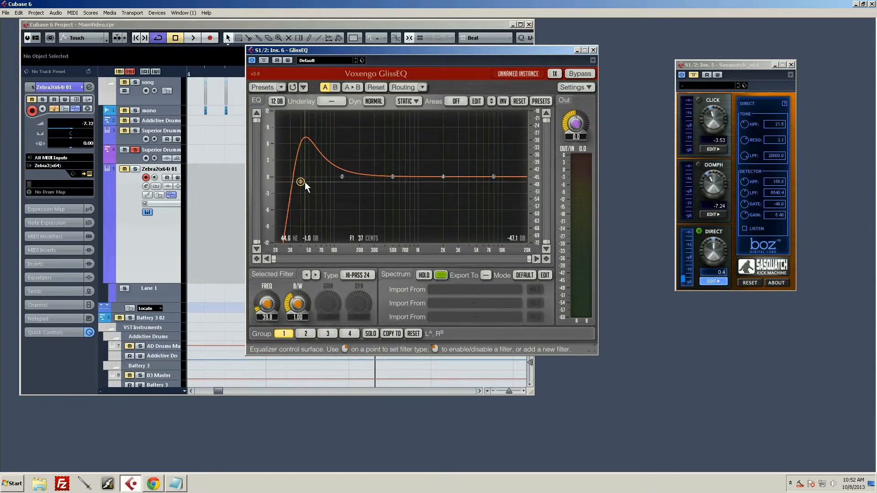
Try a wider bandwidth of 1.61 on the high-pass filter, then narrow it to 1.09.
left_click_drag(305, 181, 310, 182)
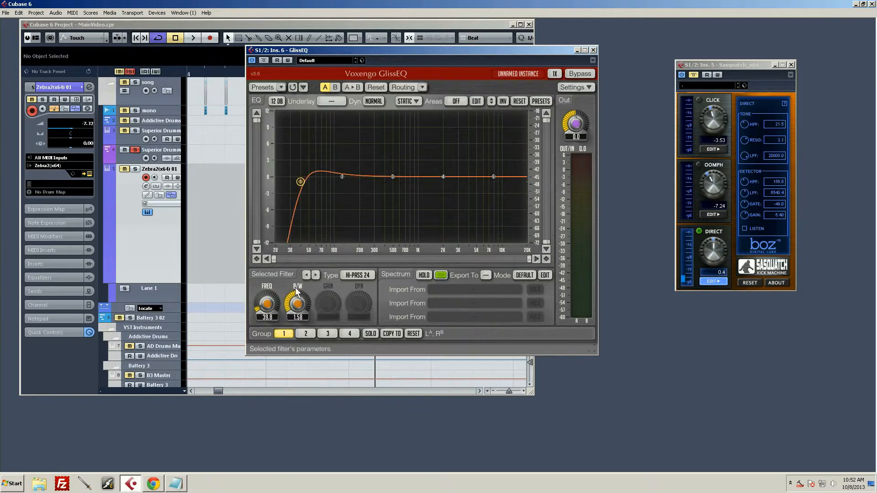
mouse_move(297, 301)
left_mouse_down()
mouse_move(297, 316)
mouse_move(297, 298)
left_mouse_up()
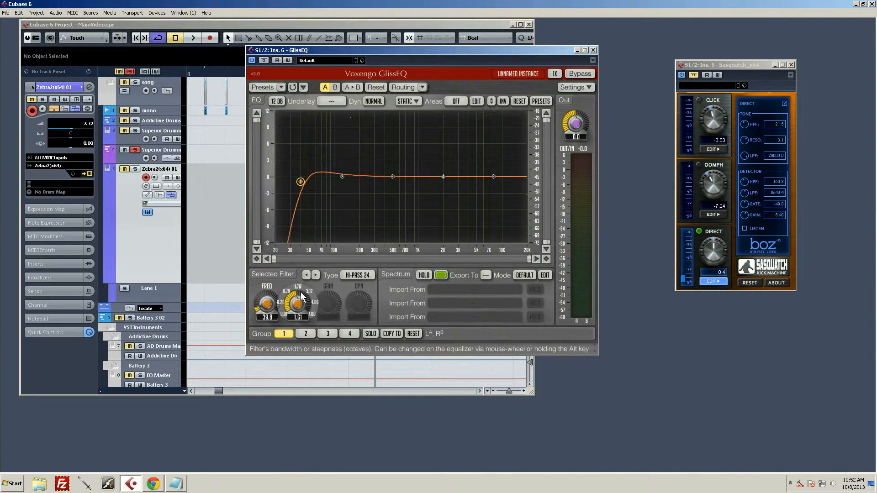
mouse_move(297, 303)
left_mouse_down()
mouse_move(297, 293)
mouse_move(297, 314)
left_mouse_up()
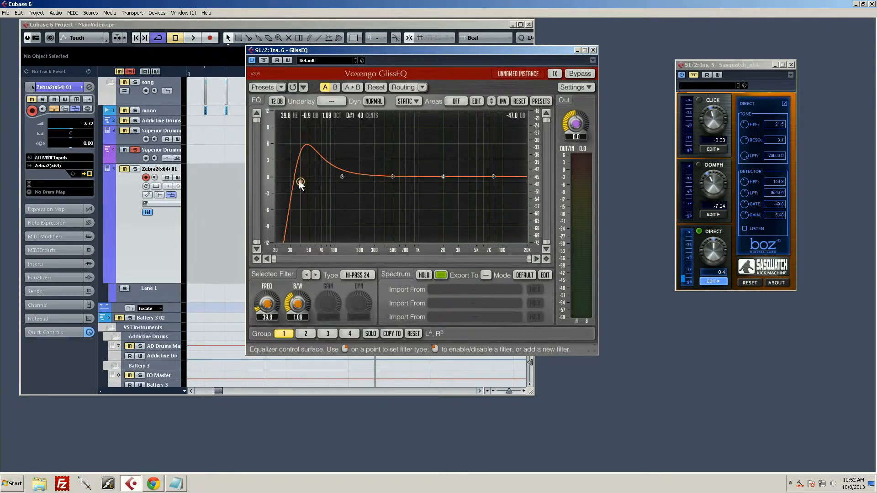
Move the high-pass filter's frequency up to 96.8 Hz, then turn the filter off.
left_click_drag(300, 183, 323, 180)
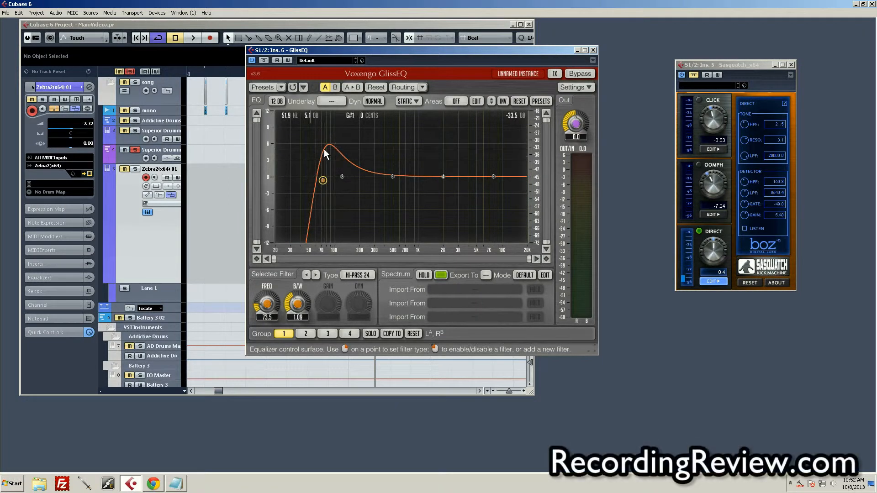
left_click_drag(325, 183, 336, 181)
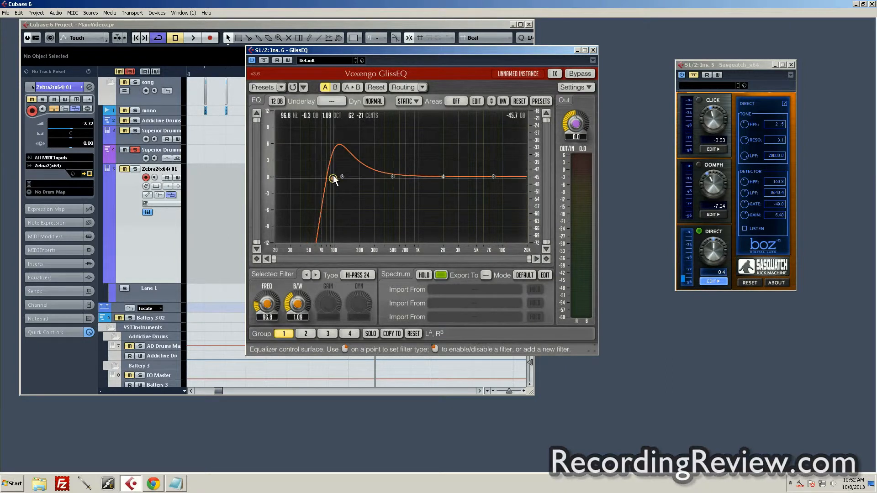
right_click(333, 178)
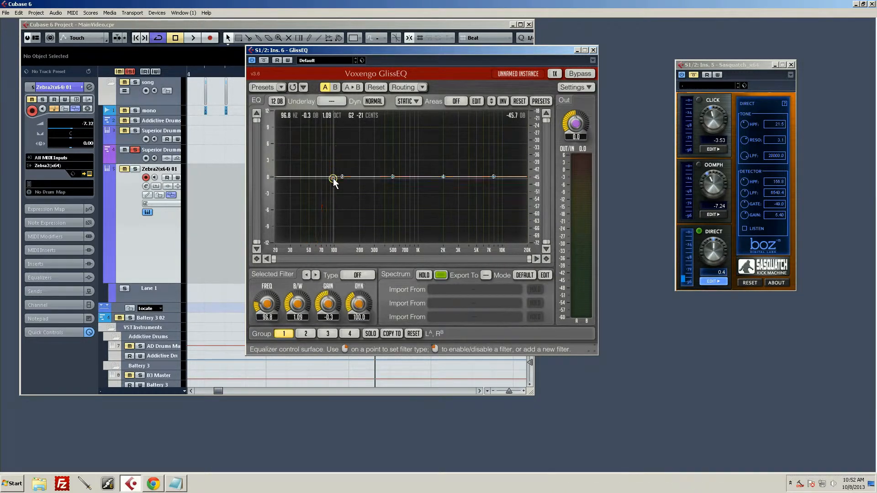
During playback, set filter 1 to Hi-Pass 24 with bandwidth 0.76, sweep its frequency down to 56.6 Hz, then stop.
key("space")
left_click(333, 178)
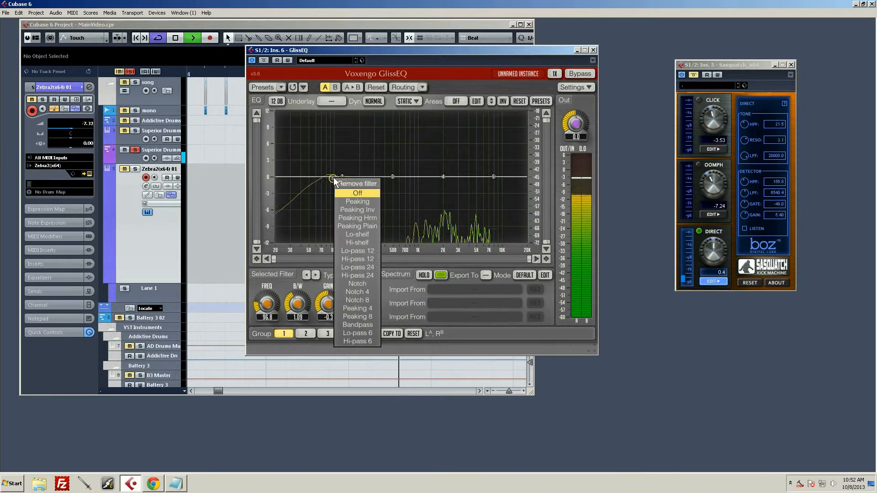
left_click(367, 276)
scroll(308, 317, "down", 5)
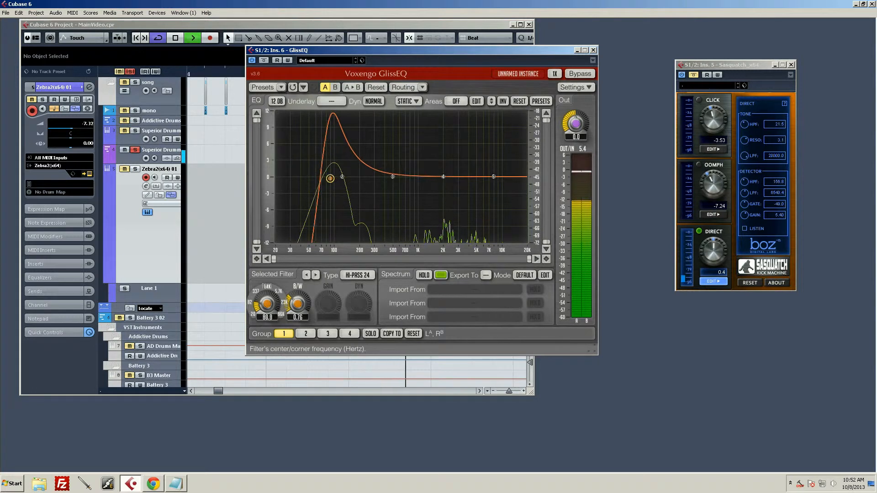
scroll(276, 296, "down", 5)
key("space")
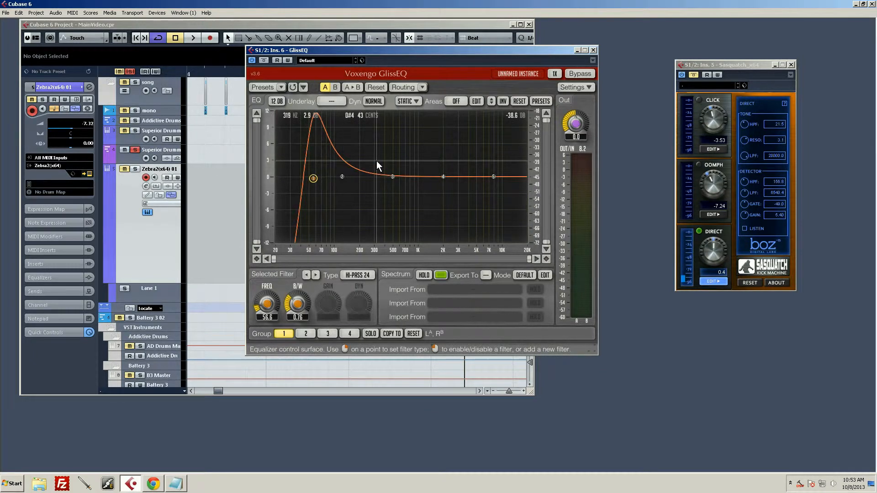
Keep filter 1 as Hi-Pass 24 and widen its bandwidth to 1.86 to remove the resonant peak.
right_click(314, 177)
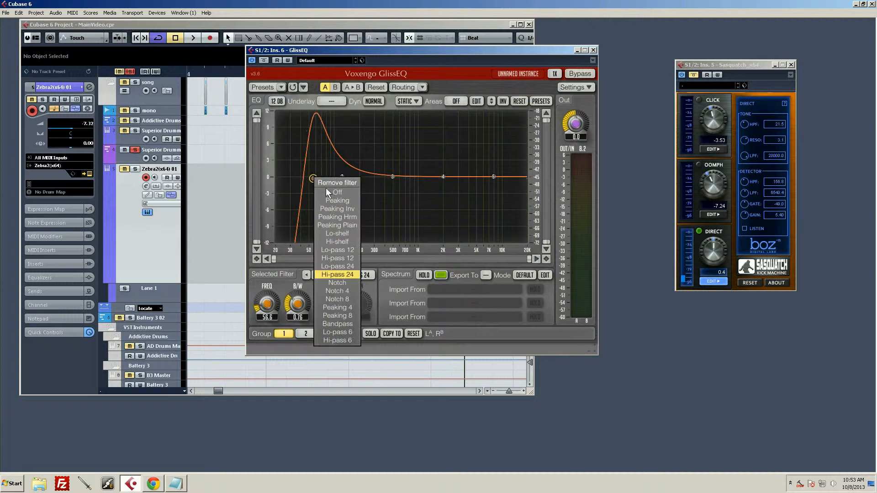
left_click(335, 274)
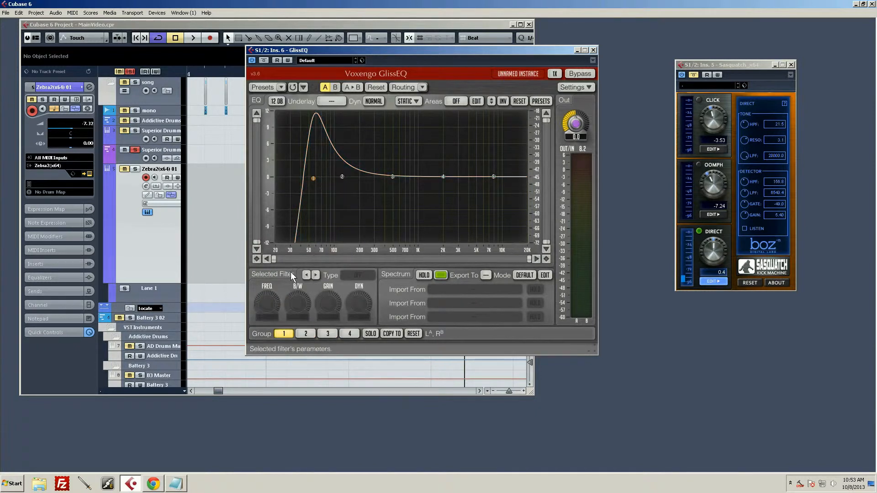
left_click_drag(297, 305, 297, 286)
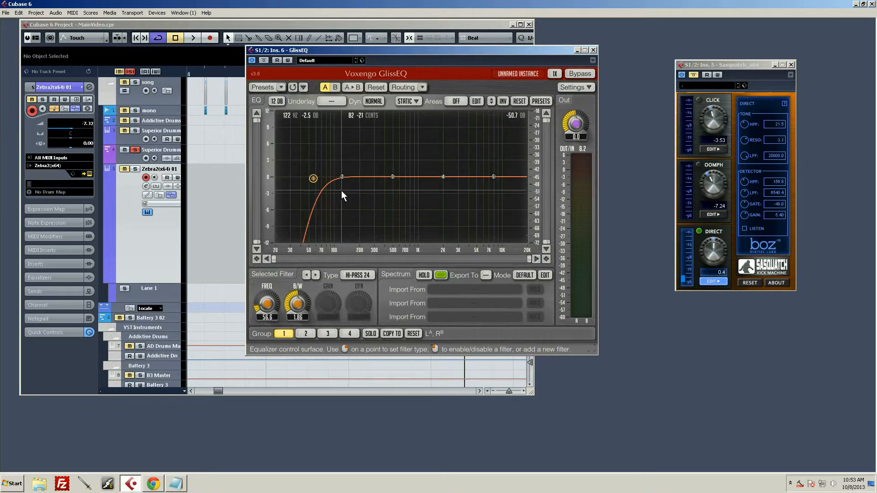
Try a peaking boost of 7.1 dB at 94.9 Hz with bandwidth 0.41 on filter 2, then turn it off.
left_click_drag(342, 177, 338, 142)
scroll(338, 142, "up", 2)
scroll(338, 142, "down", 10)
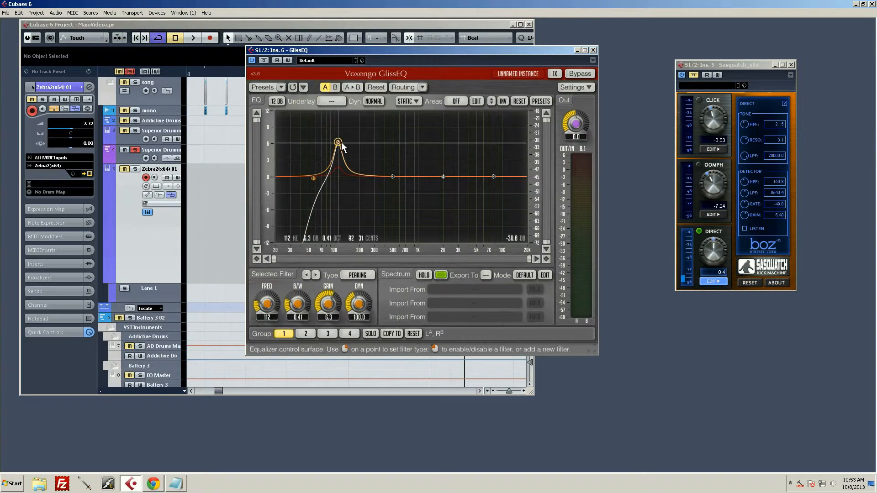
mouse_move(339, 141)
left_mouse_down()
mouse_move(325, 112)
mouse_move(333, 137)
left_mouse_up()
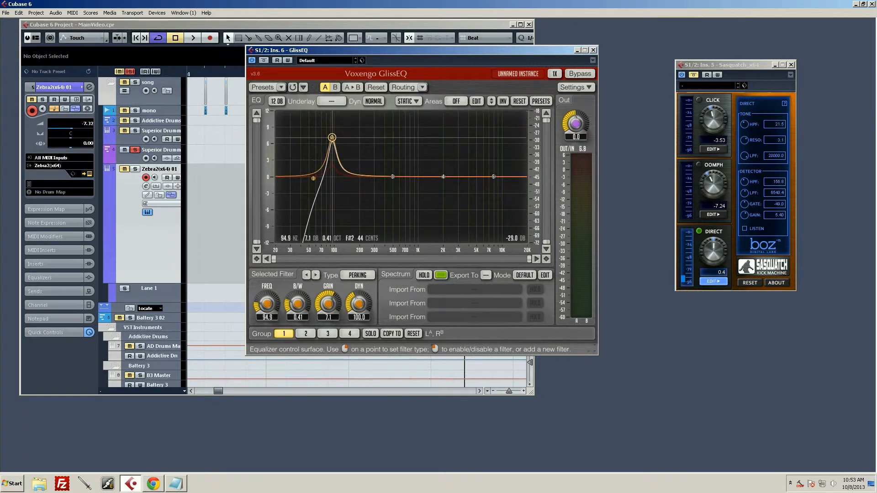
double_click(332, 137)
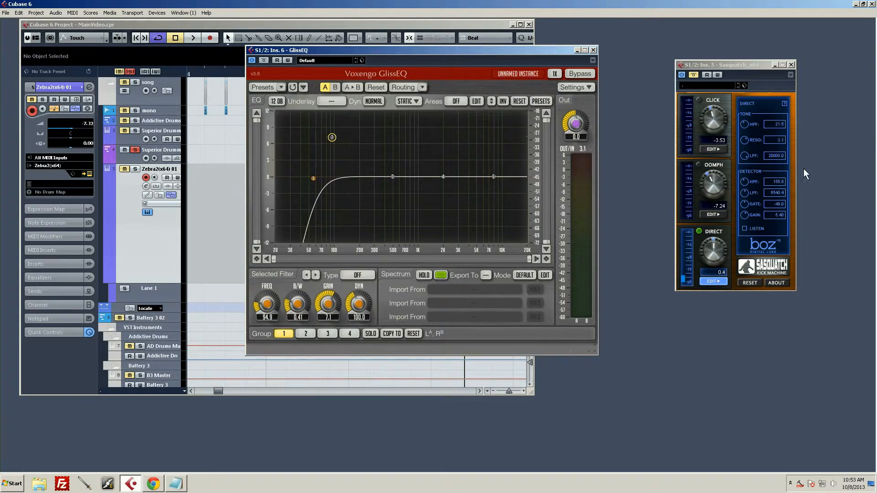
Open the Click channel's shape and tone settings in Sasquatch.
left_click(753, 75)
left_click(712, 150)
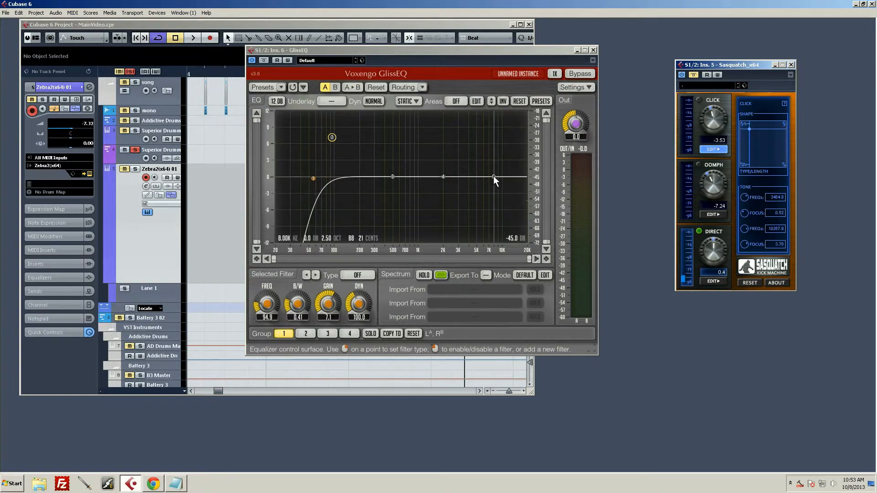
Set the uppermost GlissEQ filter to Lo-Pass 24 at about 7.8 kHz.
left_click_drag(494, 176, 484, 191)
right_click(484, 191)
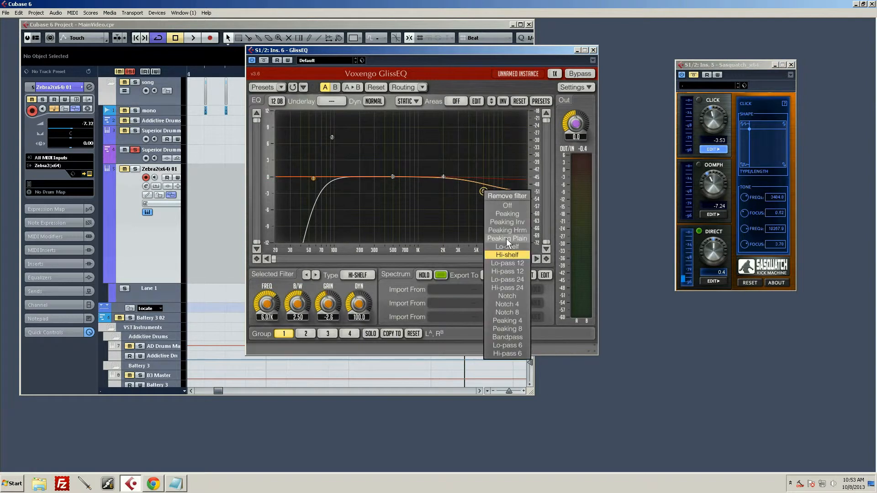
left_click(516, 279)
mouse_move(486, 192)
left_mouse_down()
mouse_move(509, 190)
mouse_move(493, 190)
left_mouse_up()
Add another Lo-Pass 24 filter, try it at 14.8 kHz with bandwidth 0.92, then turn it off.
double_click(509, 185)
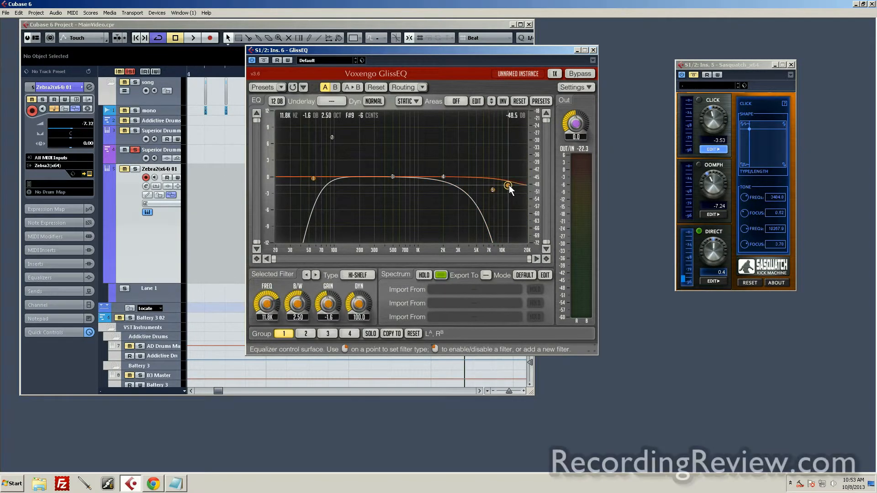
right_click(509, 185)
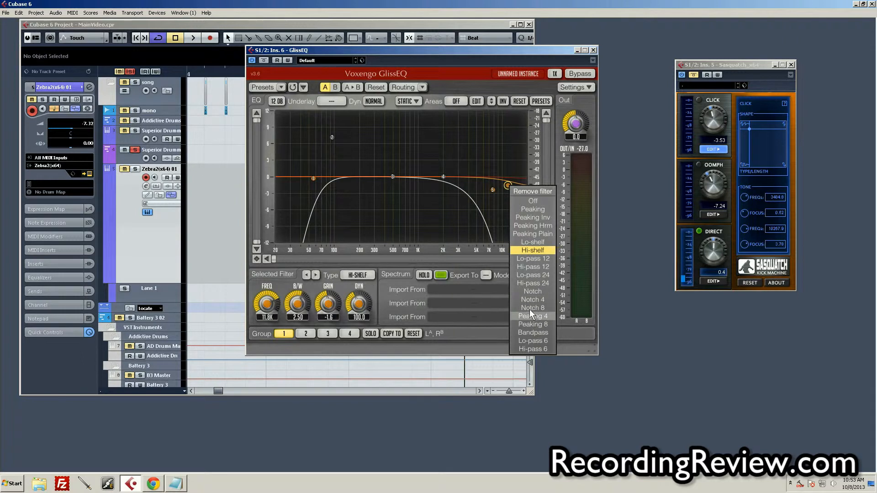
left_click(536, 275)
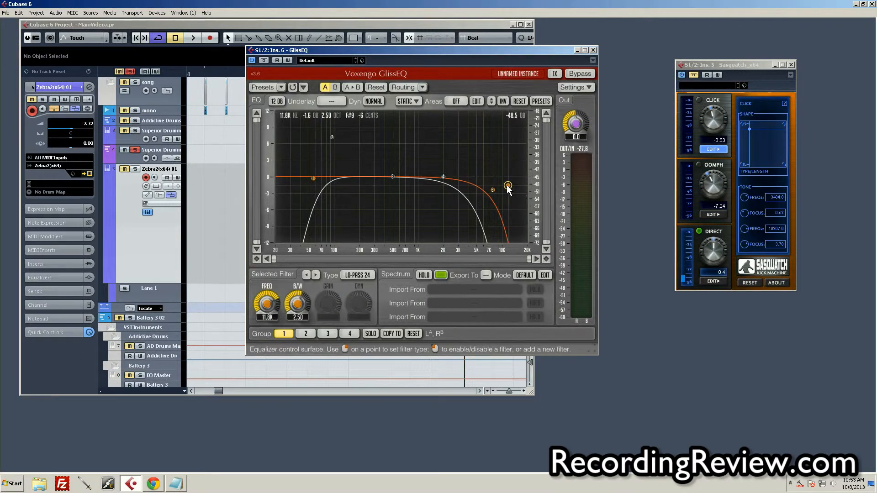
mouse_move(508, 185)
left_mouse_down()
mouse_move(508, 199)
mouse_move(525, 187)
mouse_move(515, 188)
left_mouse_up()
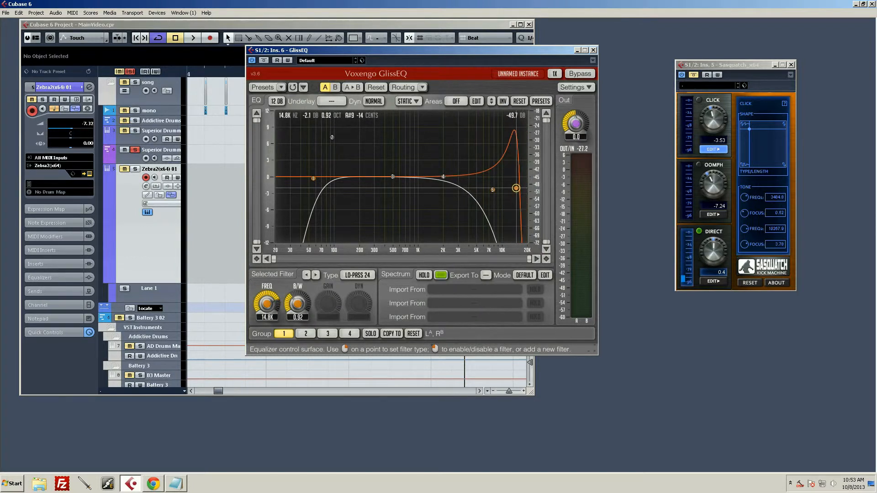
double_click(515, 188)
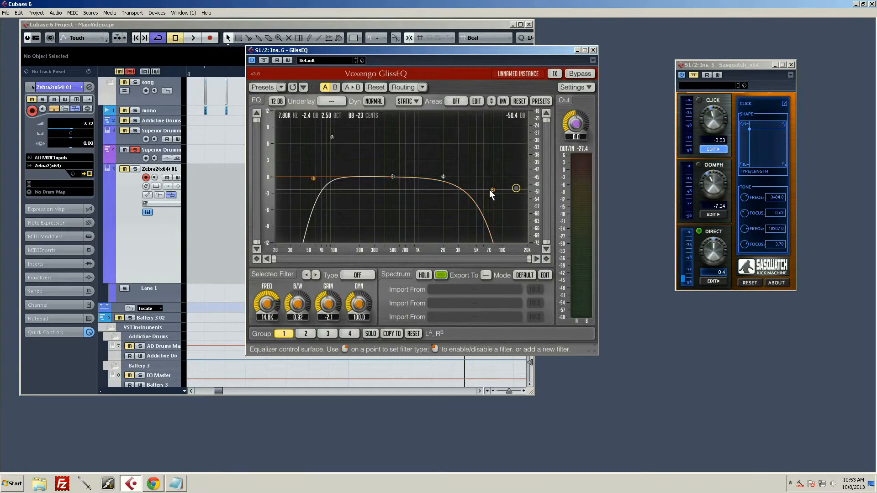
Raise the 2.50-bandwidth Lo-Pass 24 filter to 9.65 kHz and turn the neighbouring 14.8 kHz Lo-Pass 24 filter back on.
left_click_drag(492, 190, 503, 190)
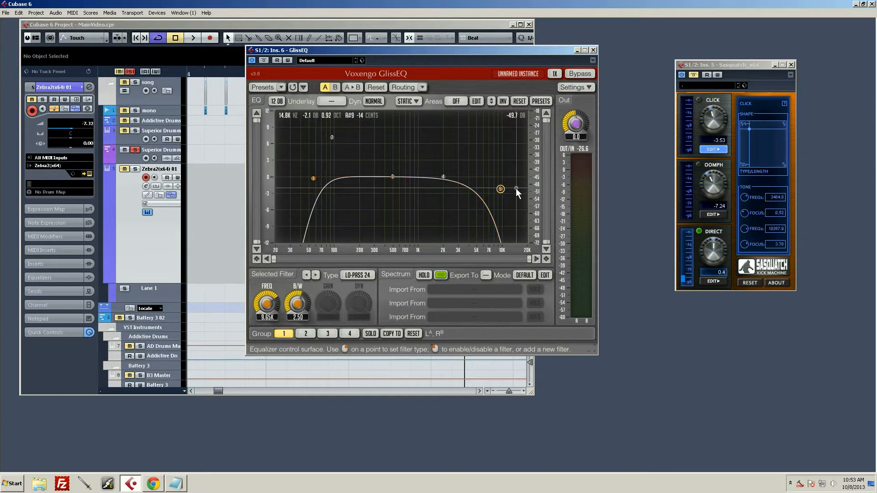
double_click(516, 188)
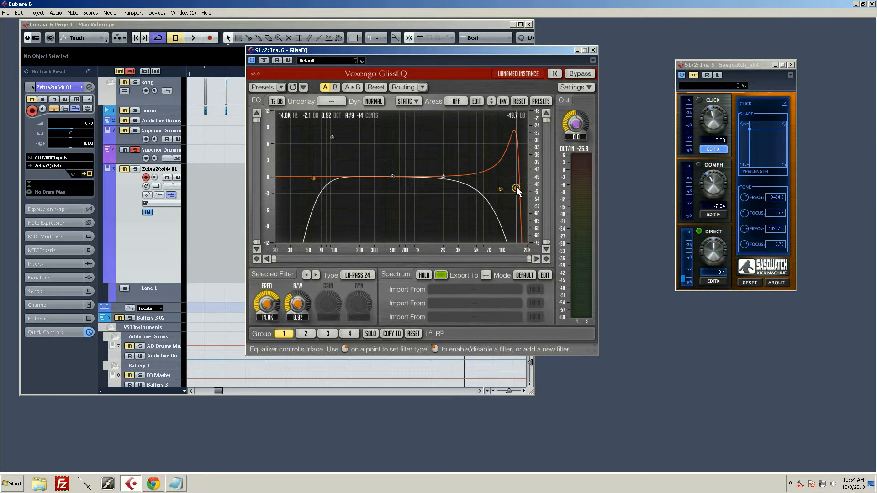
Try the resonant Lo-Pass 24 filter at 10.8 kHz, narrow its bandwidth to 0.70, and set its frequency to 16.2 kHz.
scroll(517, 189, "up", 4)
left_click_drag(516, 188, 505, 187)
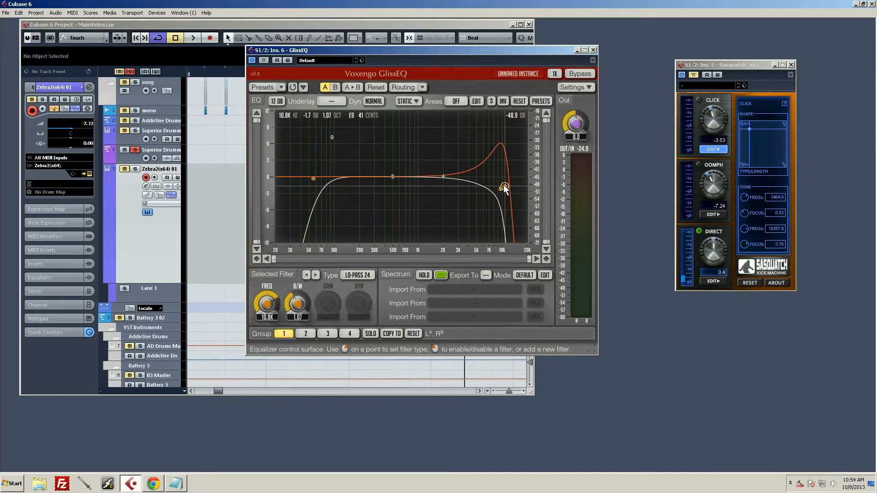
scroll(505, 189, "down", 4)
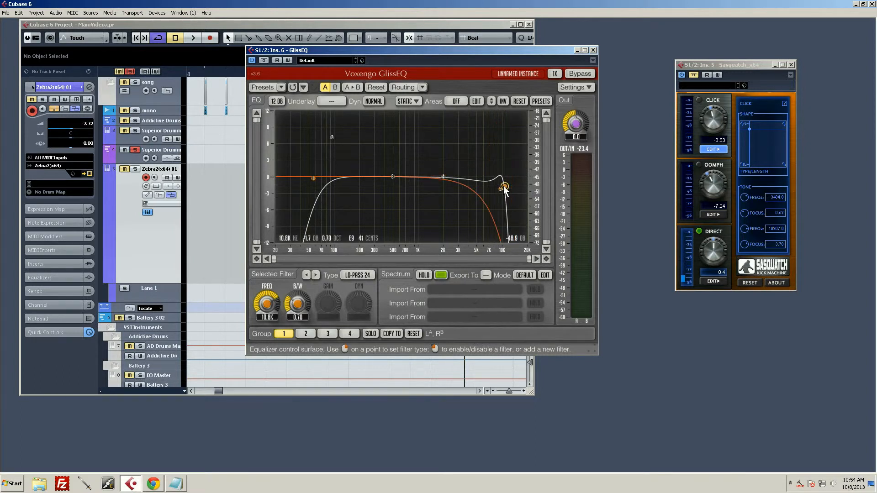
mouse_move(505, 188)
left_mouse_down()
mouse_move(461, 178)
mouse_move(519, 184)
left_mouse_up()
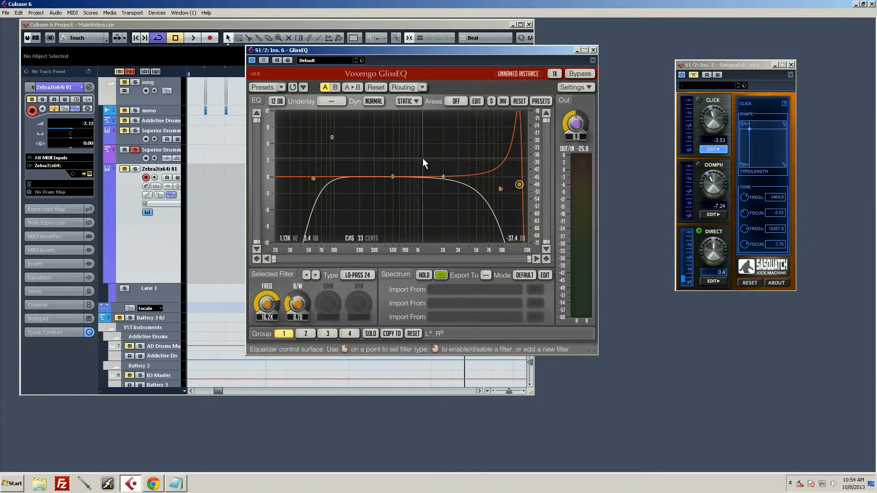
Make the Hi-Pass 24 filter resonant by setting its frequency to 64.1 Hz and its bandwidth to 1.06.
left_click_drag(313, 178, 316, 179)
scroll(317, 180, "down", 5)
scroll(317, 180, "up", 2)
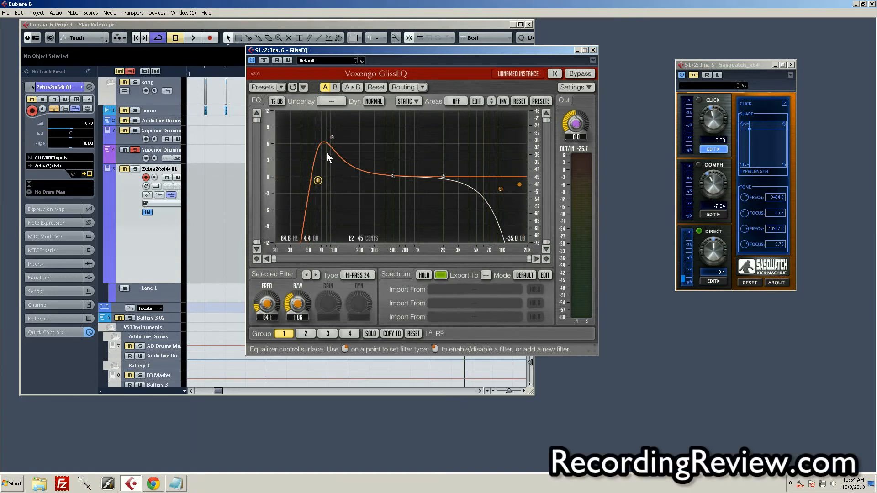